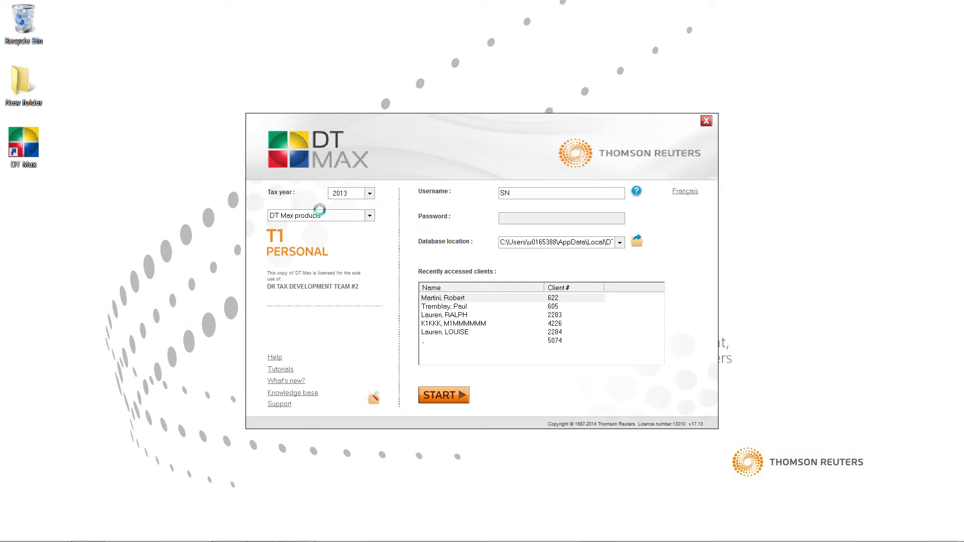
# Step: Start the T1 personal tax program for tax year 2013
pyautogui.click(349, 194)
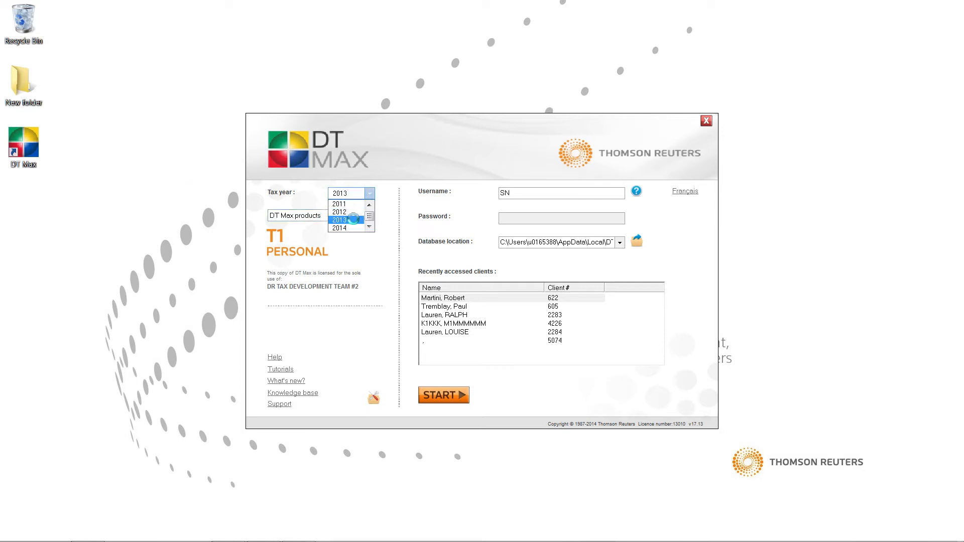
pyautogui.click(353, 220)
pyautogui.click(354, 216)
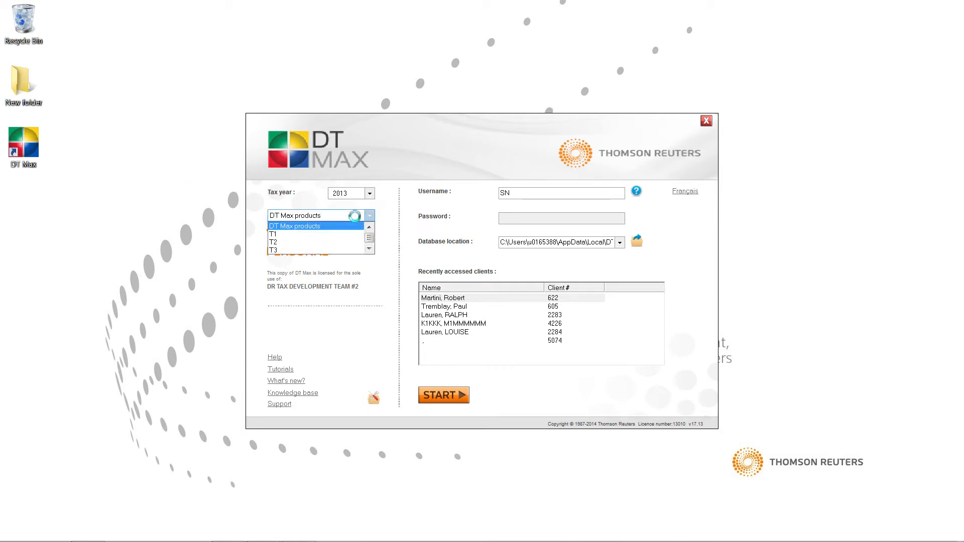
pyautogui.click(344, 235)
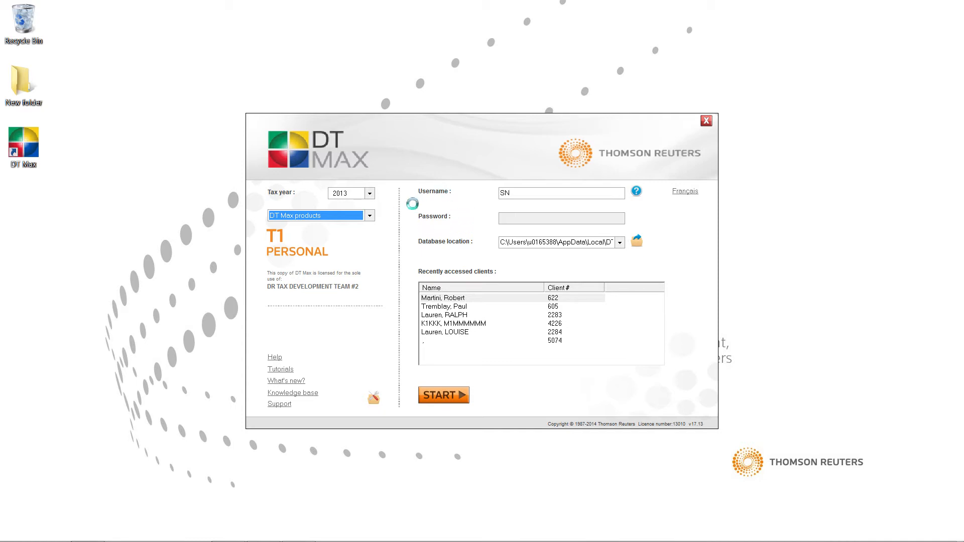
pyautogui.click(444, 396)
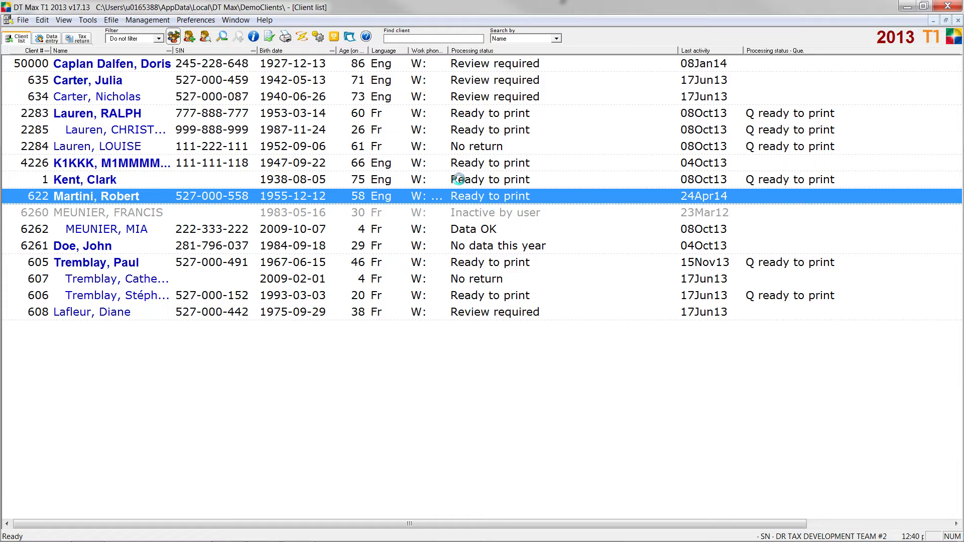
# Step: Open the data entry of the English-language client last active on 24Apr14 and look through the entered keyword groups
pyautogui.click(457, 144)
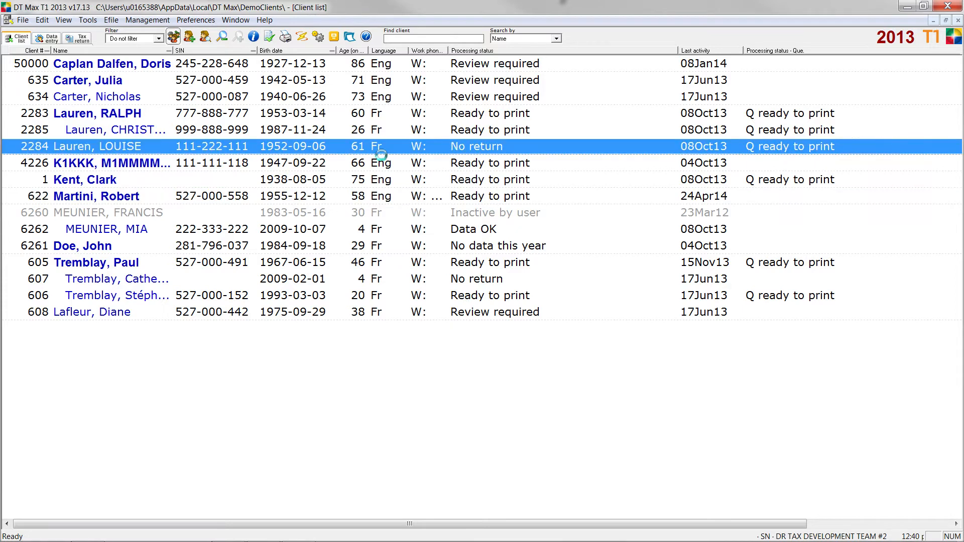
pyautogui.click(415, 357)
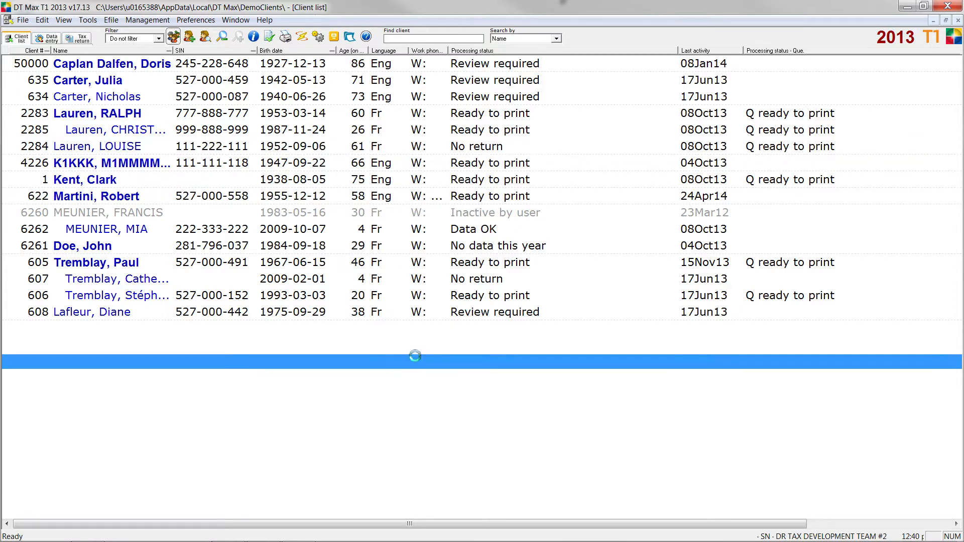
pyautogui.click(314, 195)
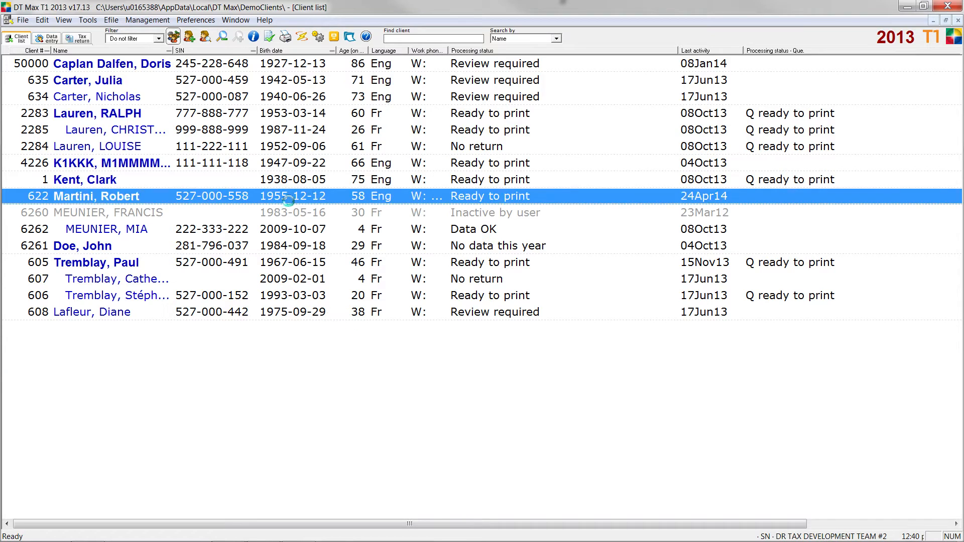
pyautogui.click(47, 38)
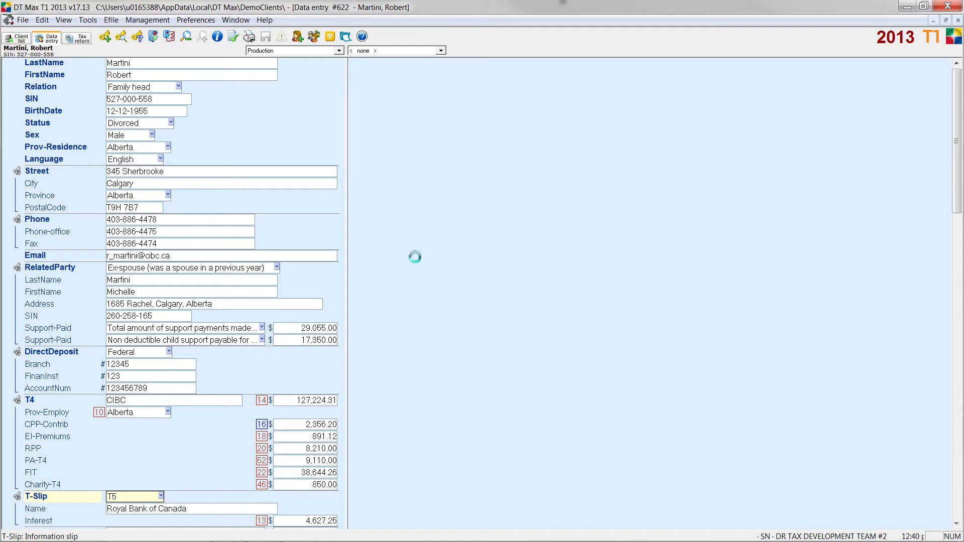
pyautogui.scroll(-8, 415, 257)
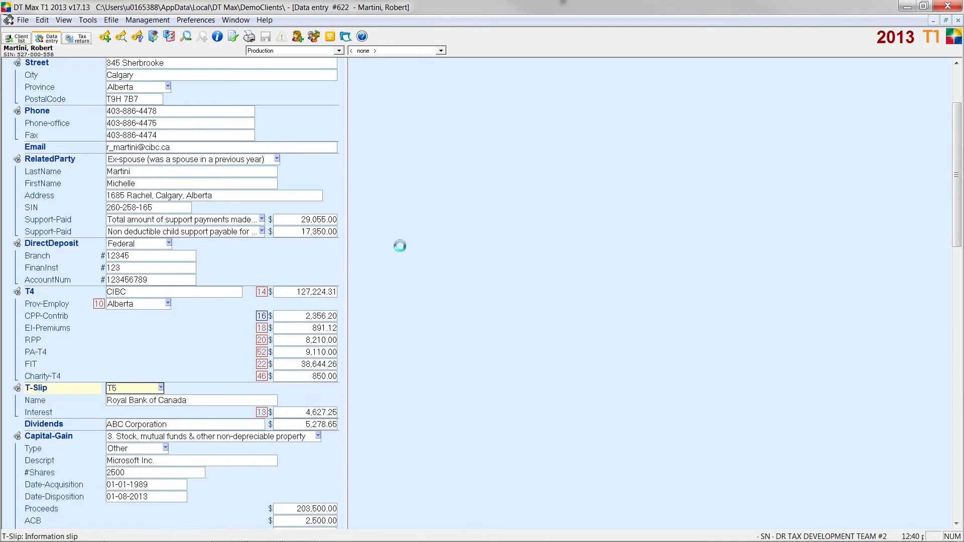
pyautogui.scroll(-14, 407, 252)
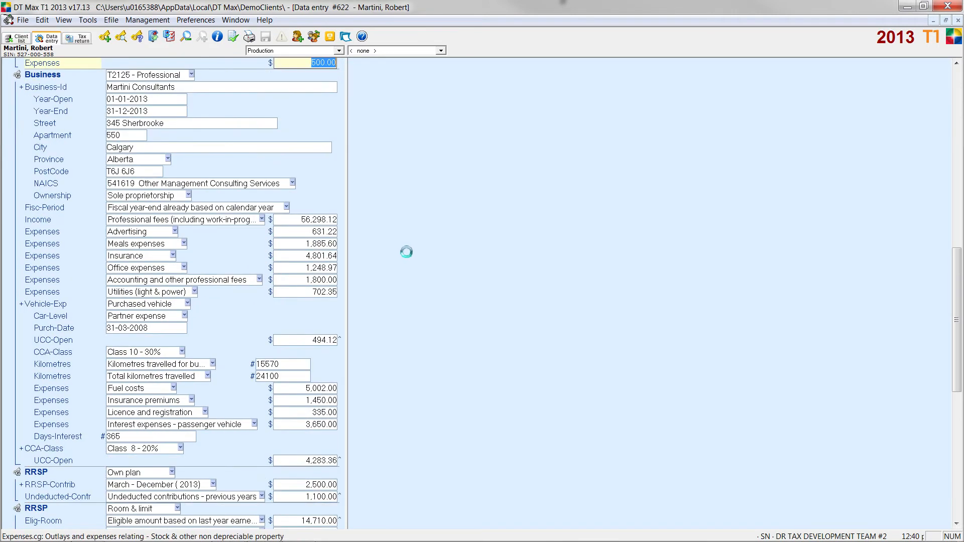
pyautogui.scroll(20, 404, 254)
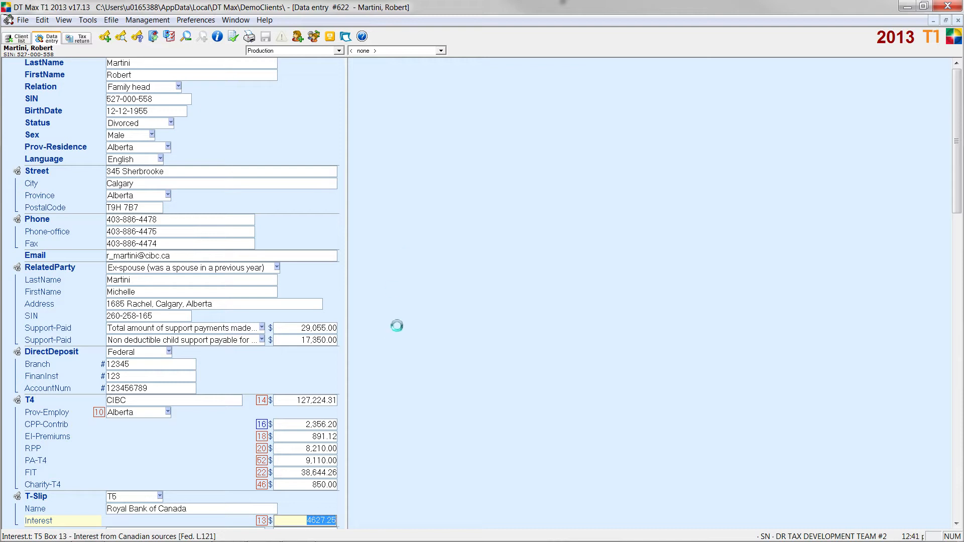
# Step: Add a blank T4 keyword group to the client's data entry and delete it again
pyautogui.click(105, 36)
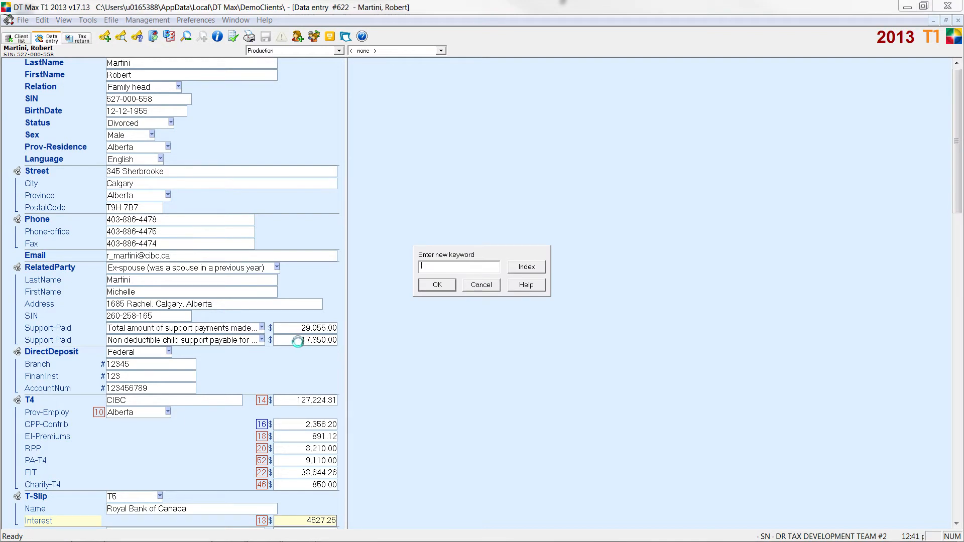
pyautogui.write('T4')
pyautogui.press('Return')
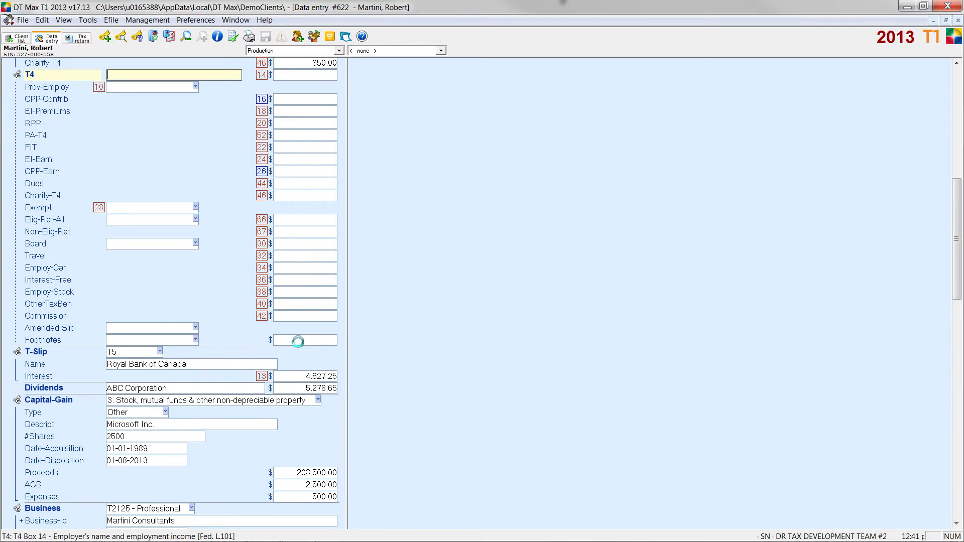
pyautogui.rightClick(41, 80)
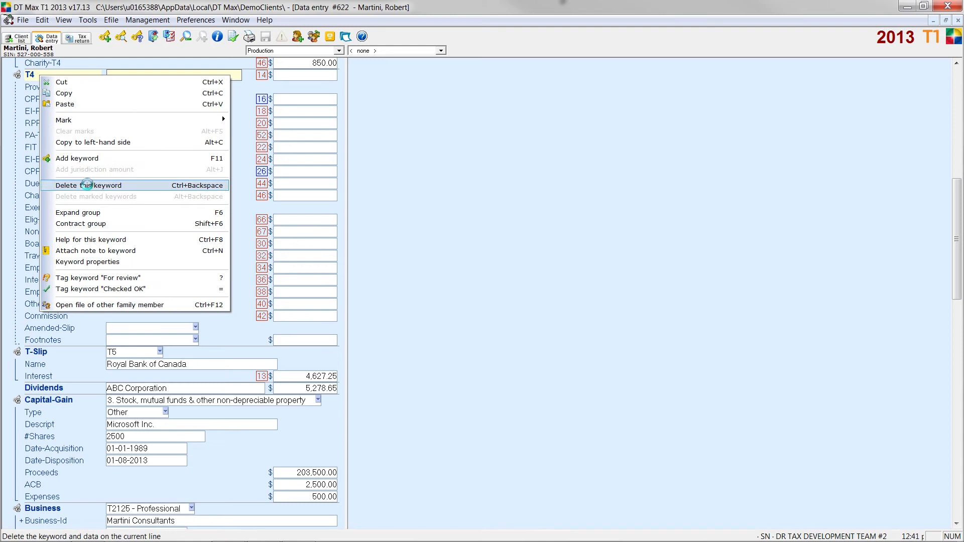
pyautogui.click(87, 185)
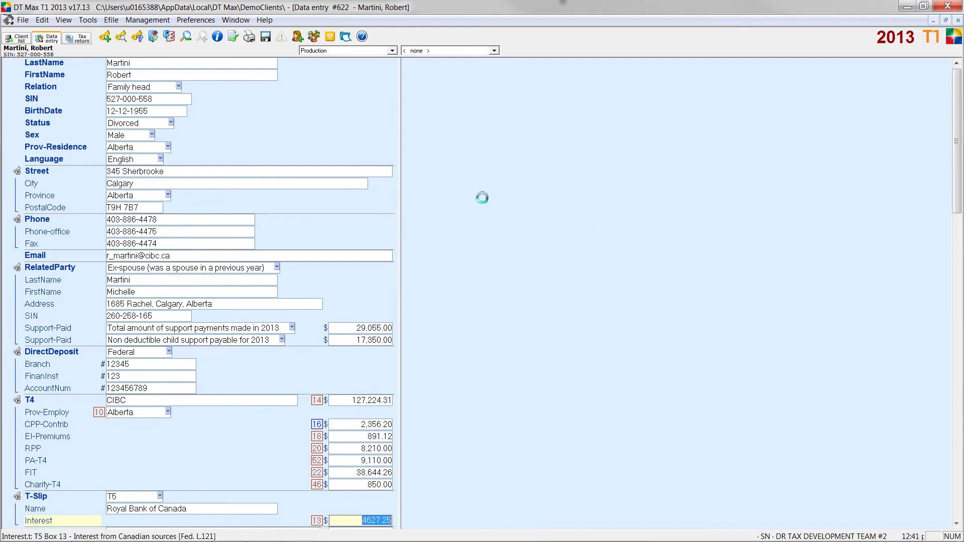
# Step: Display the client's 2012 data beside the current entries and compare both years down to the income history
pyautogui.click(481, 51)
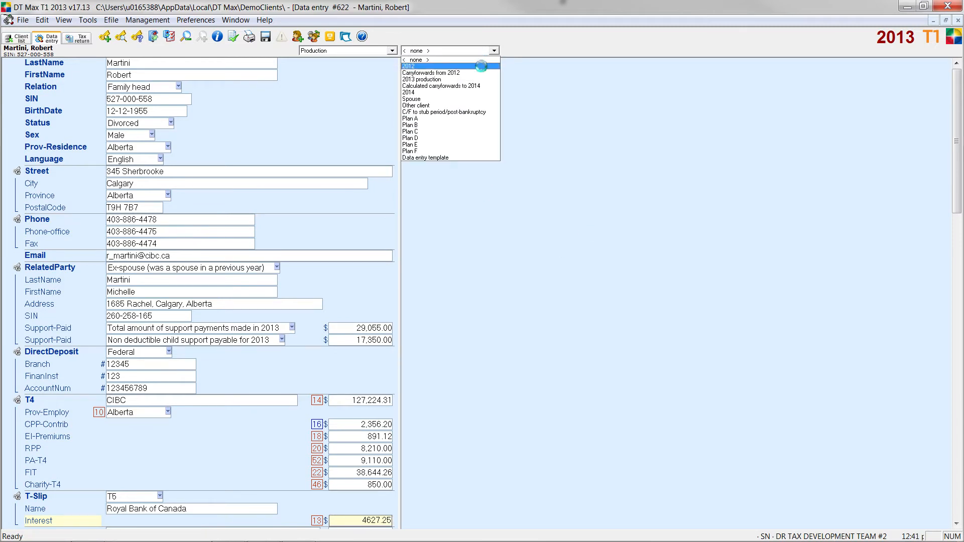
pyautogui.click(481, 66)
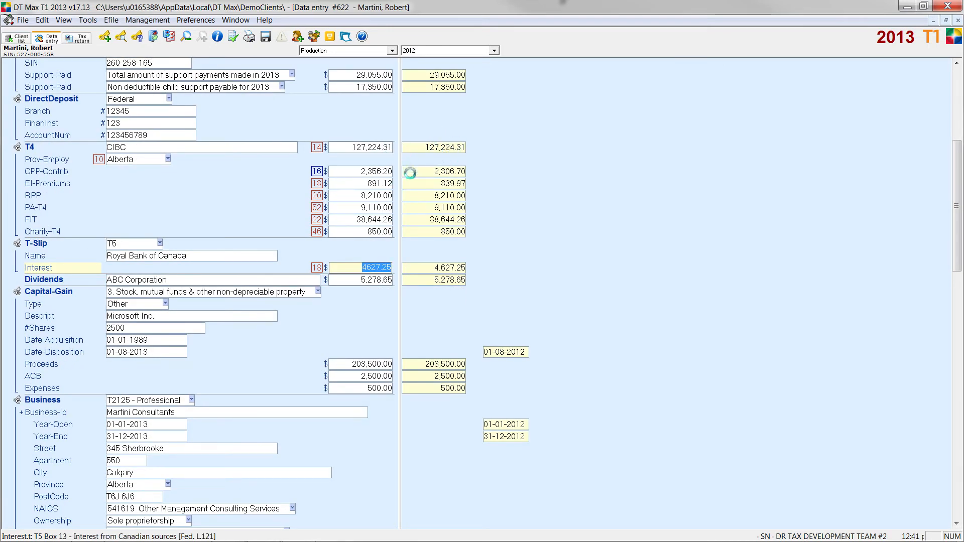
pyautogui.scroll(-6, 421, 209)
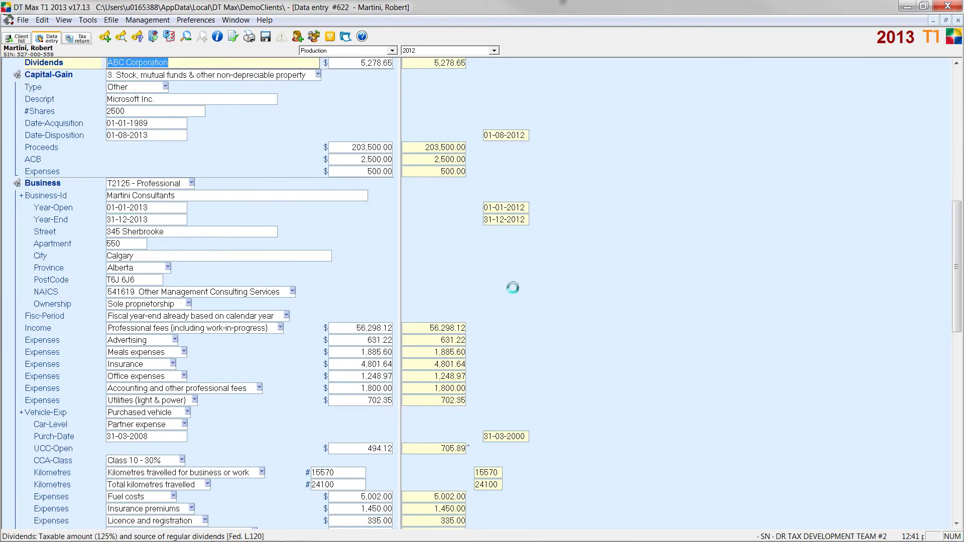
pyautogui.scroll(-5, 508, 280)
pyautogui.scroll(-1, 515, 288)
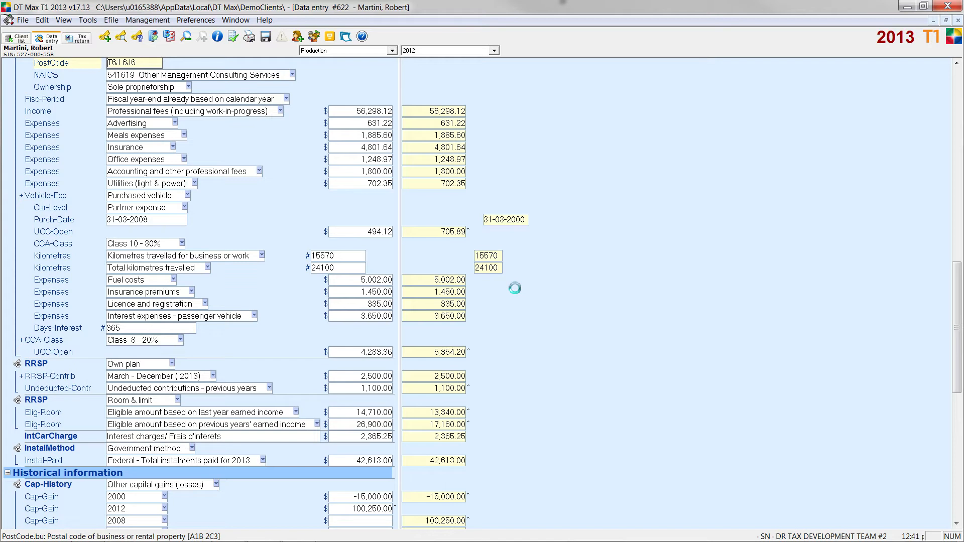
pyautogui.scroll(-12, 515, 288)
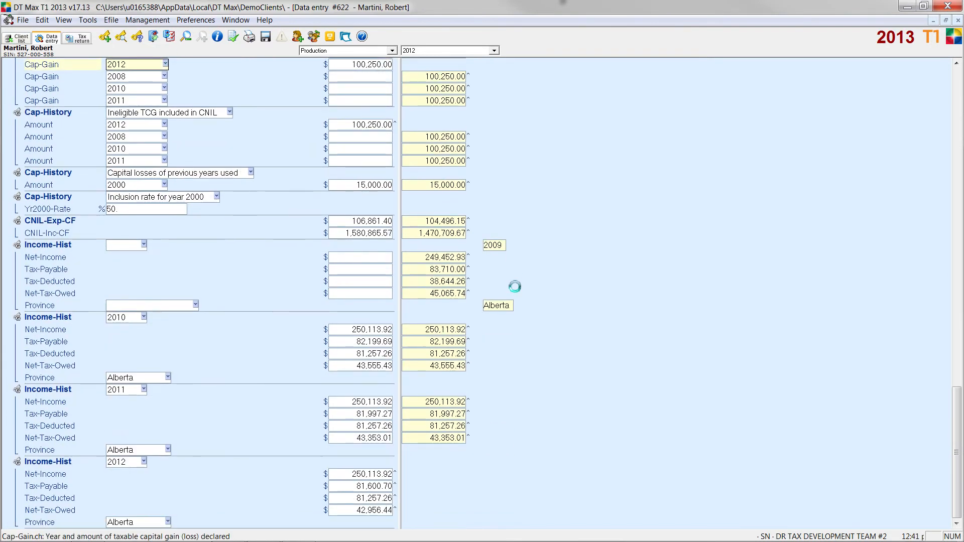
# Step: Compare the entries with the carryforwards from 2012, then set the comparison column back to none
pyautogui.click(440, 50)
pyautogui.click(447, 77)
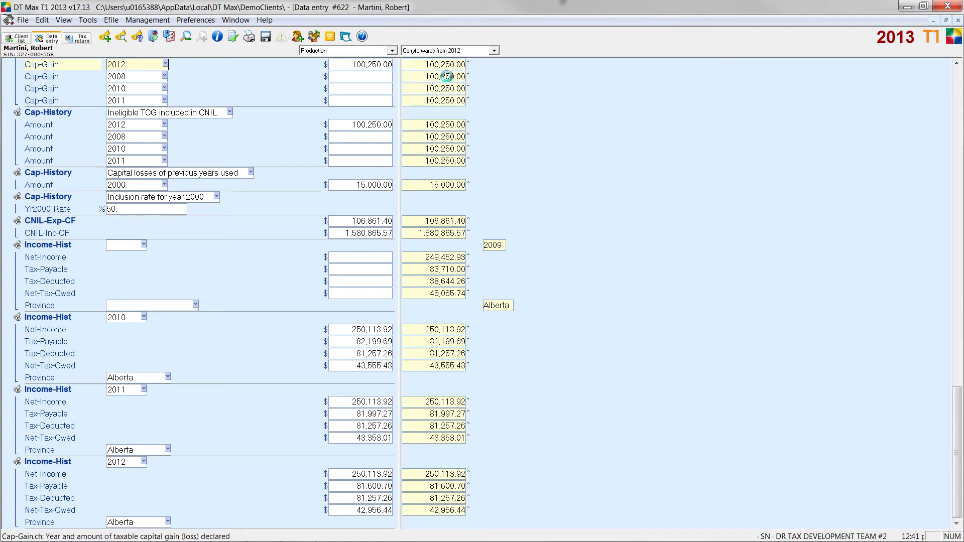
pyautogui.click(443, 51)
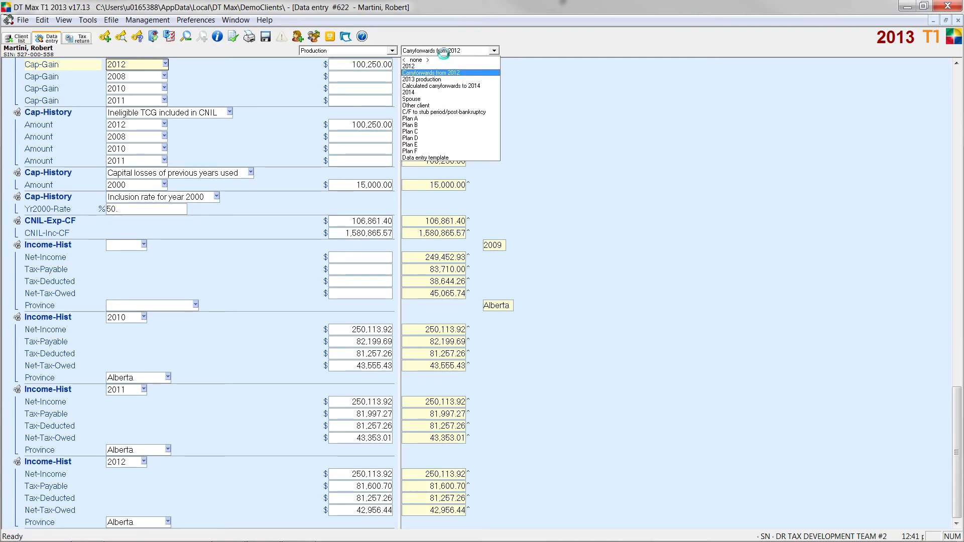
pyautogui.click(444, 51)
pyautogui.click(443, 51)
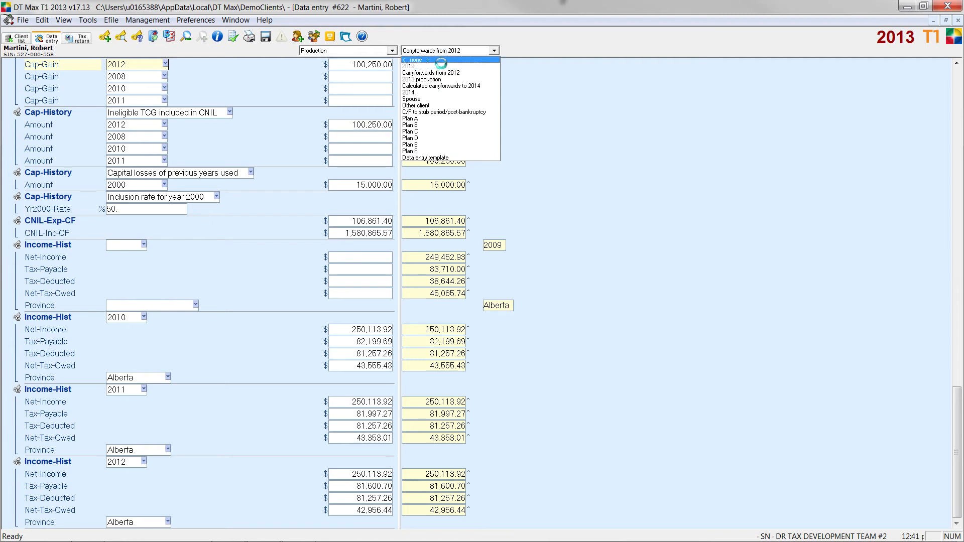
pyautogui.click(441, 60)
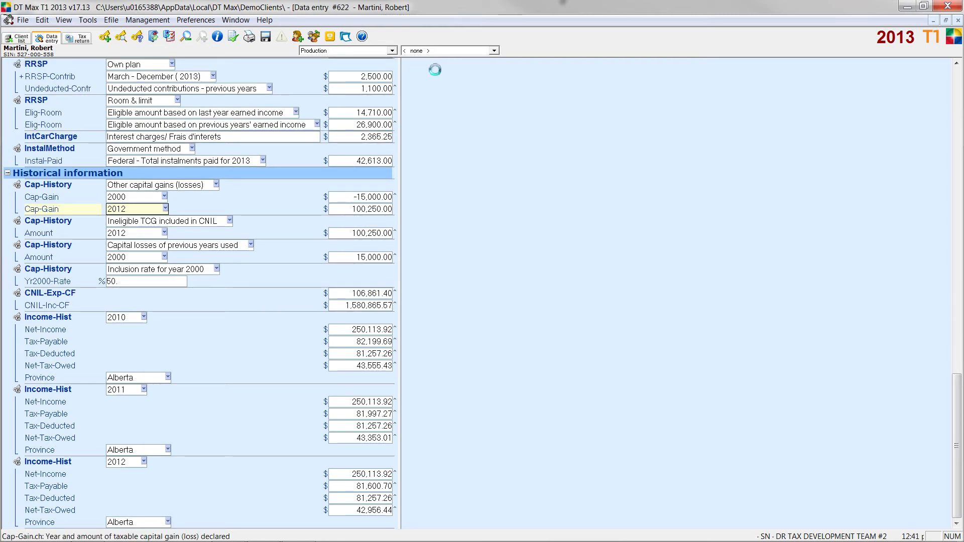
# Step: Create tax planning version Plan A by copying the data from production
pyautogui.scroll(10, 435, 101)
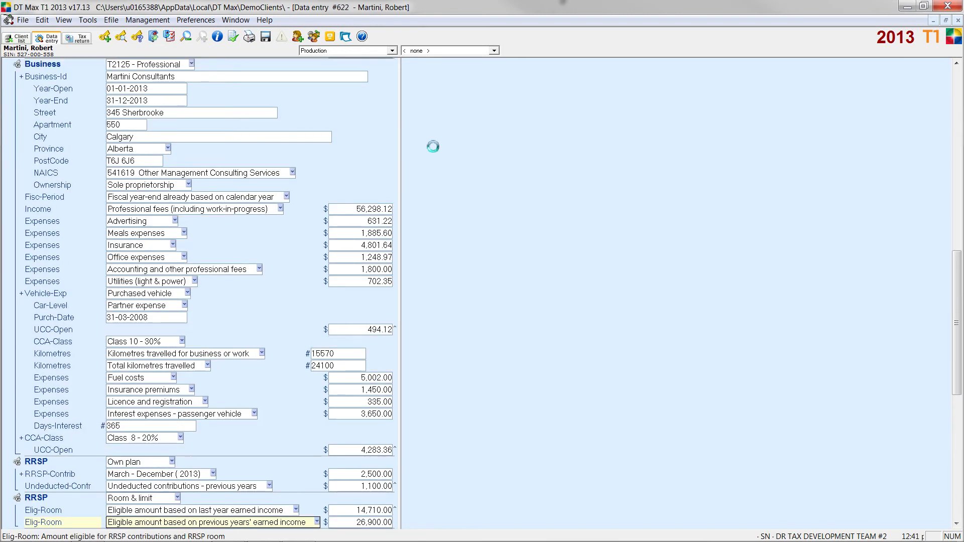
pyautogui.scroll(15, 433, 146)
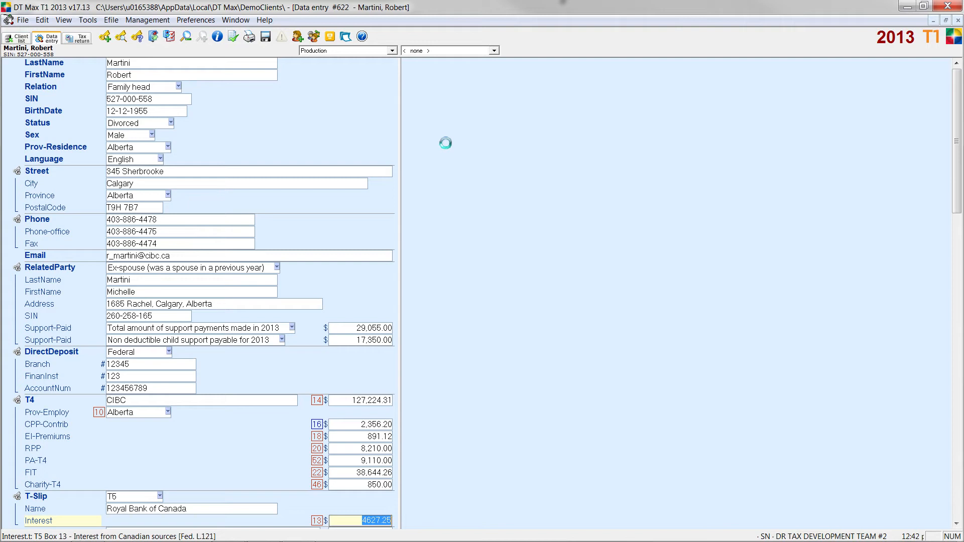
pyautogui.click(372, 52)
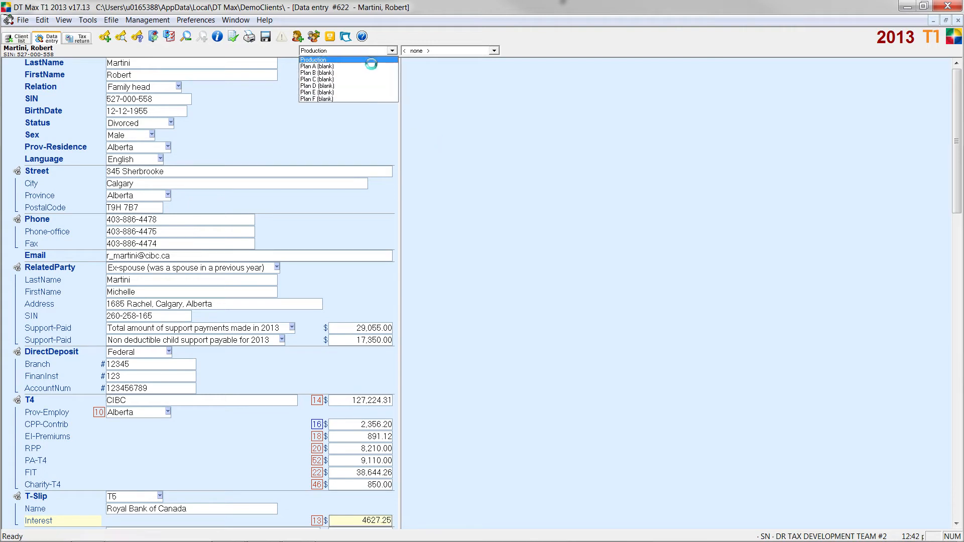
pyautogui.click(371, 66)
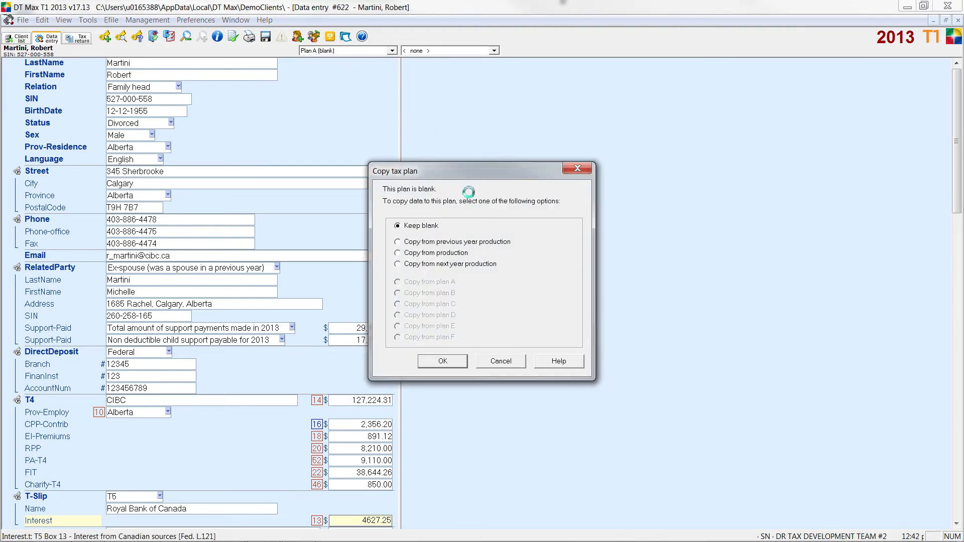
pyautogui.click(464, 252)
pyautogui.click(460, 358)
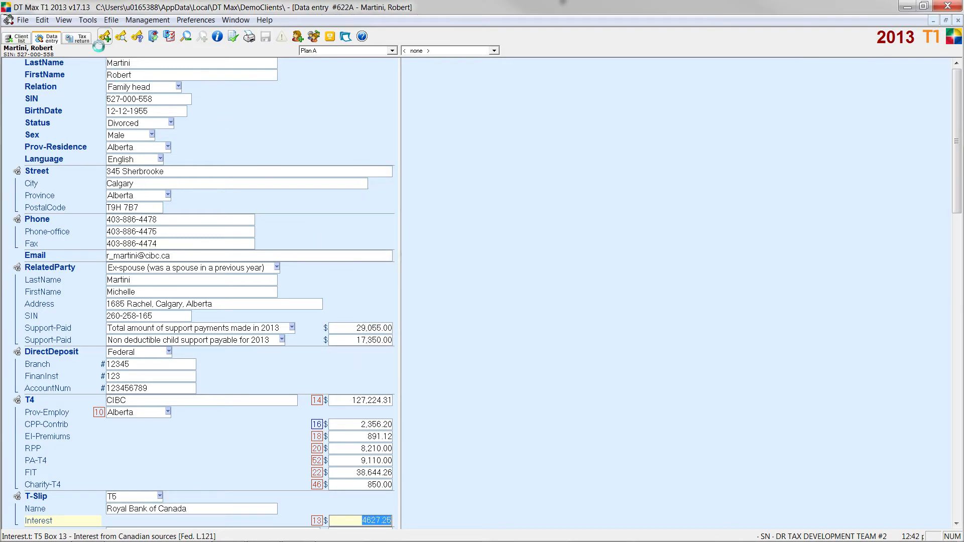
# Step: Add the Plan-Title keyword to Plan A and title the plan Production
pyautogui.click(103, 40)
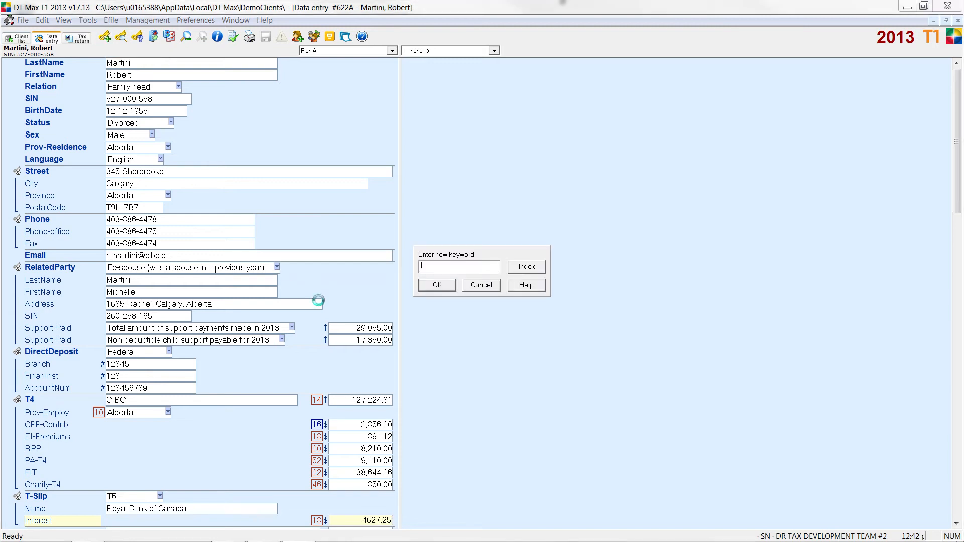
pyautogui.write('PLANTITLE')
pyautogui.press('Return')
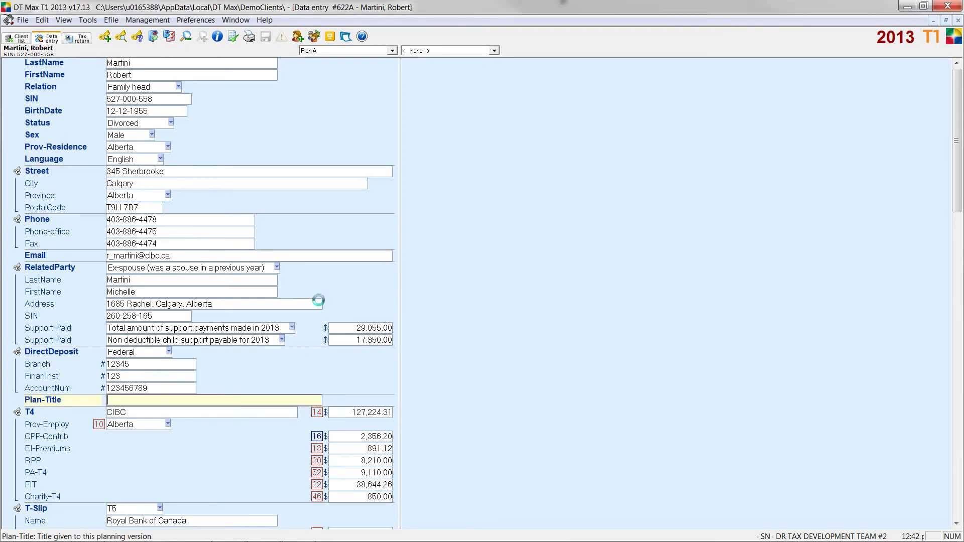
pyautogui.write('Prodo')
pyautogui.write('ction')
pyautogui.press('Return')
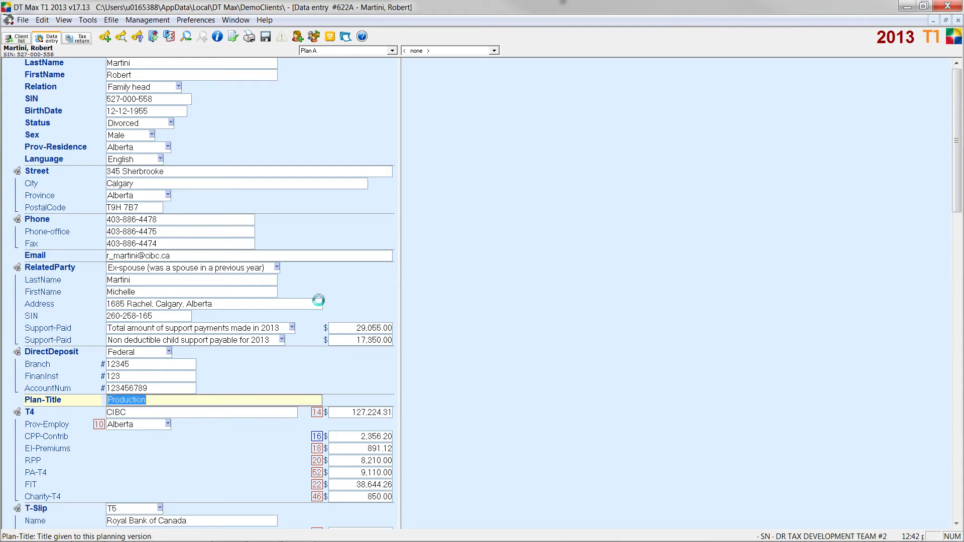
# Step: Generate the tax return for Plan A and view the federal tax calculation on Schedule 1, page 2
pyautogui.scroll(-3, 308, 211)
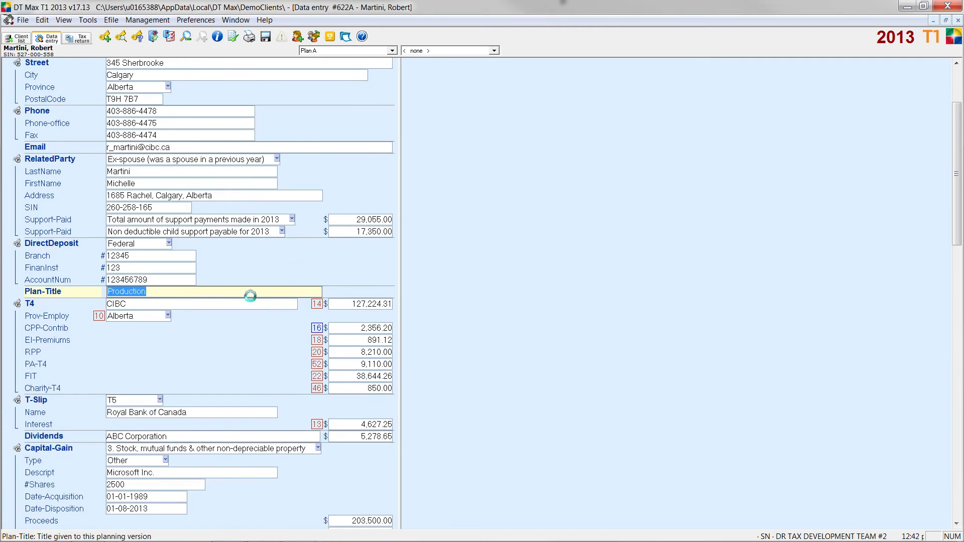
pyautogui.click(88, 20)
pyautogui.click(130, 31)
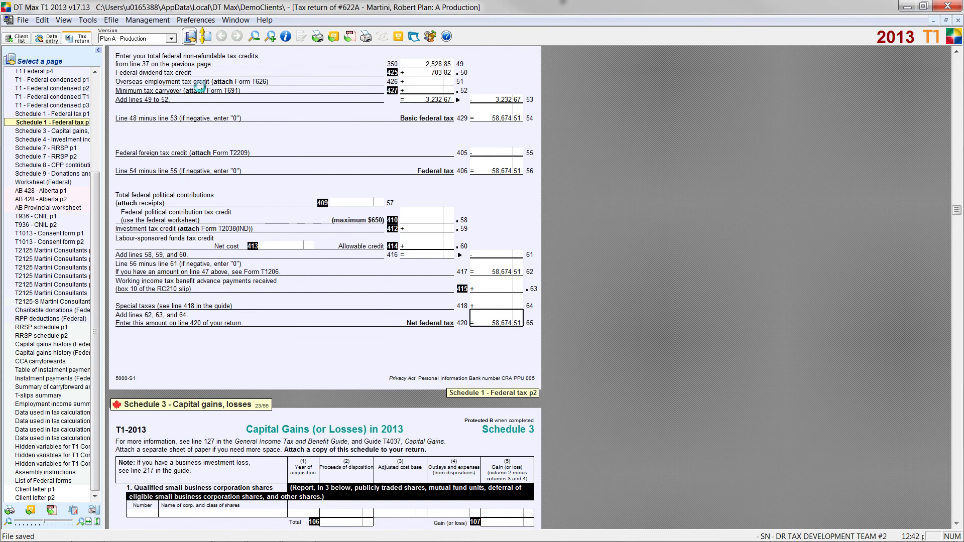
pyautogui.scroll(7, 310, 208)
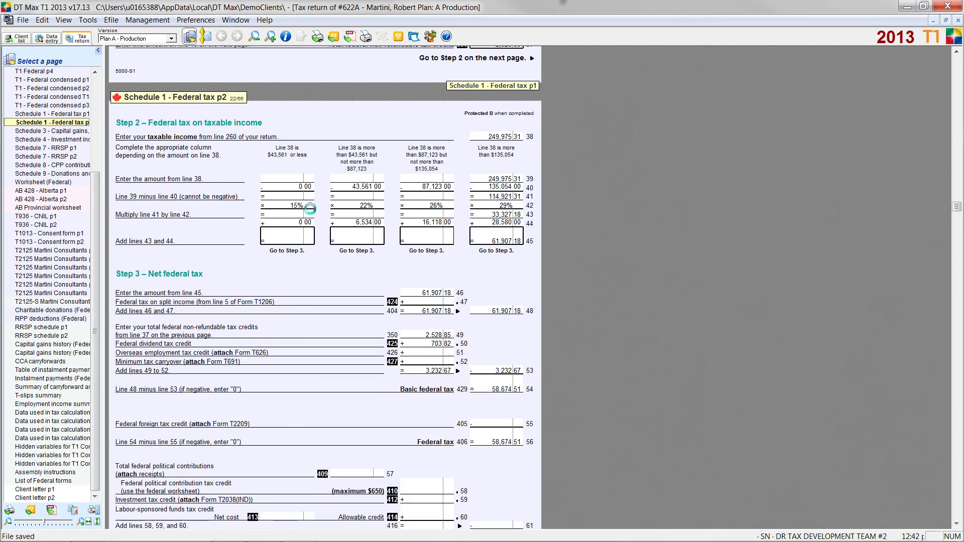
# Step: Return to the client's data entry and create tax planning version Plan B by copying the data from production
pyautogui.scroll(-7, 310, 208)
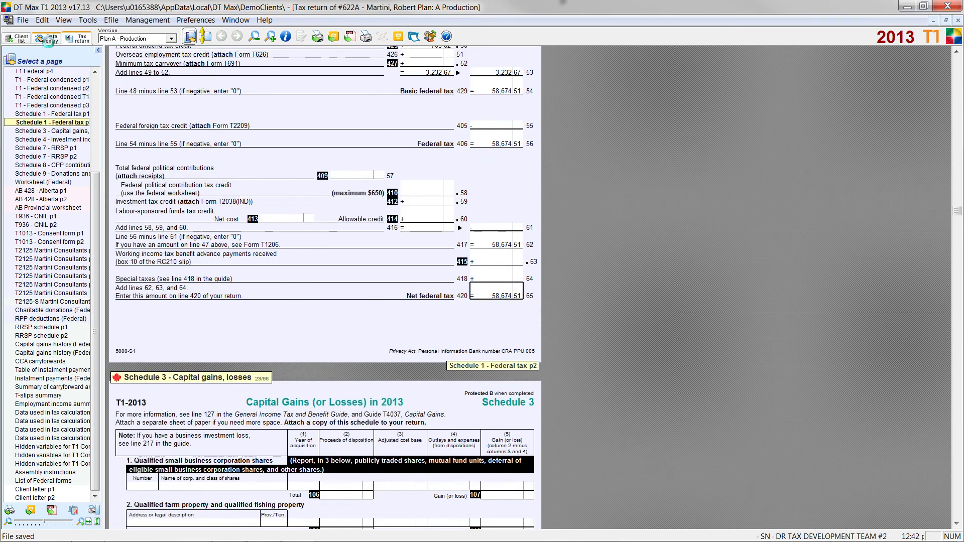
pyautogui.click(48, 38)
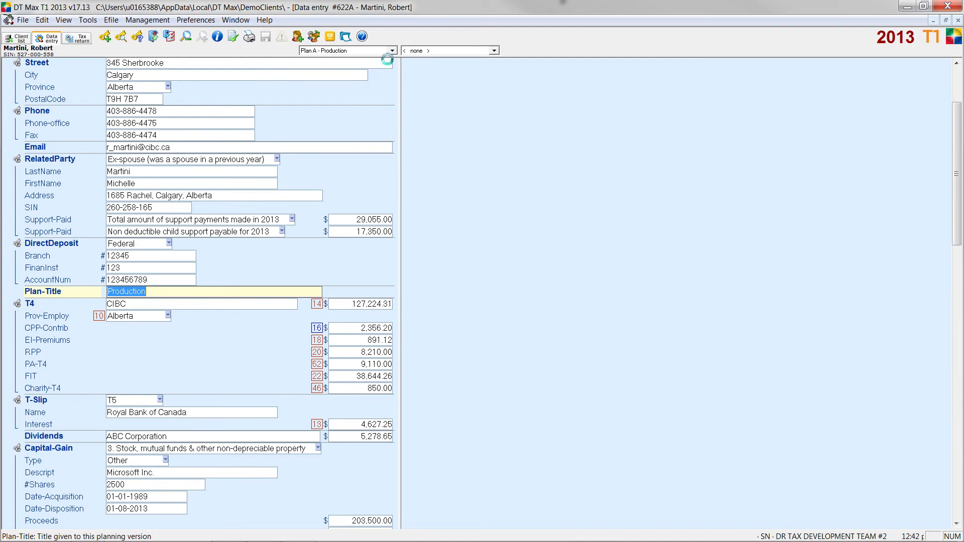
pyautogui.click(389, 51)
pyautogui.click(382, 74)
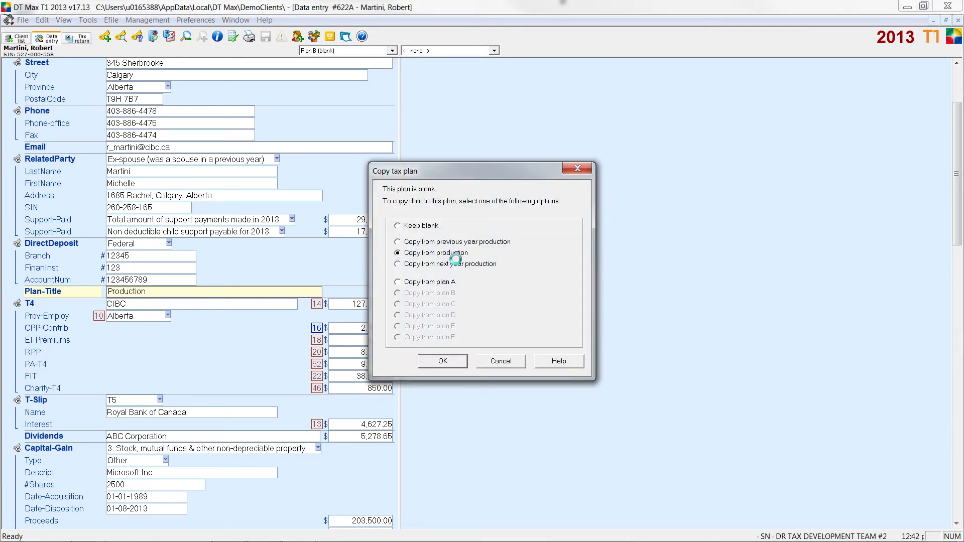
pyautogui.click(456, 367)
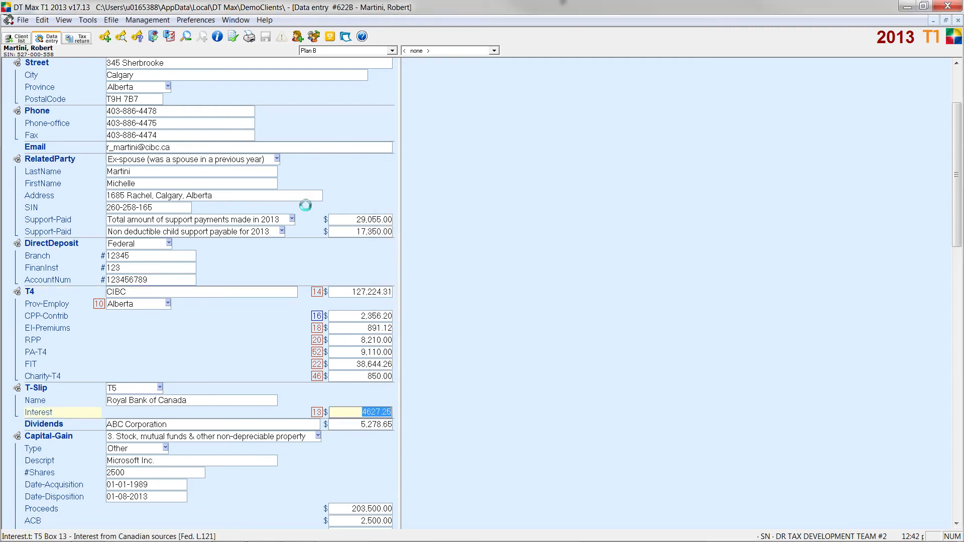
# Step: Set Plan B's own-plan RRSP contribution for March - December (2013) to 0
pyautogui.scroll(-12, 305, 205)
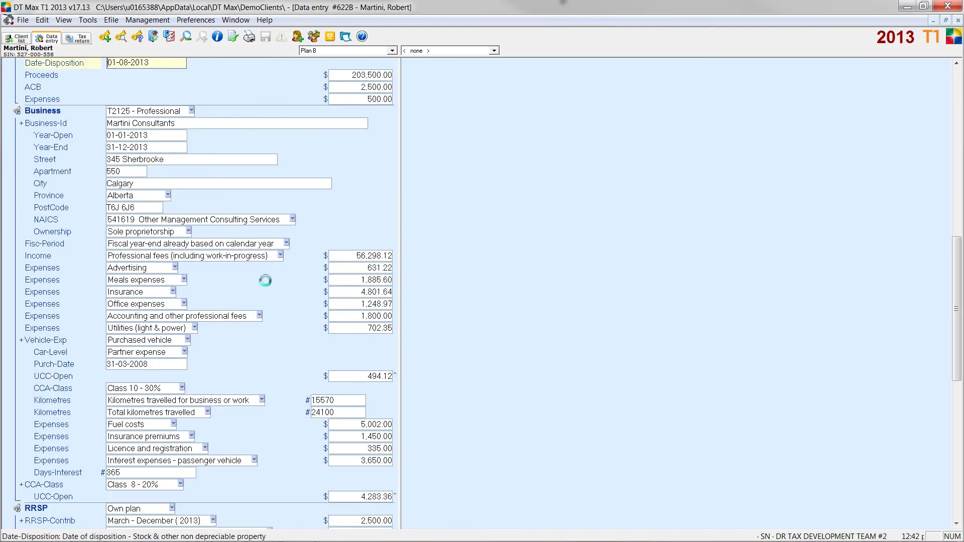
pyautogui.scroll(-7, 265, 280)
pyautogui.scroll(-4, 265, 280)
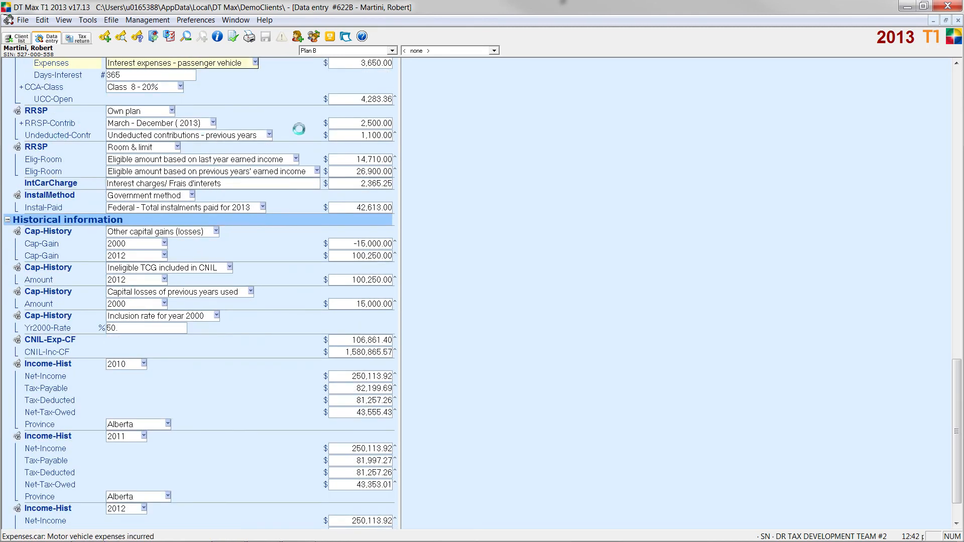
pyautogui.click(362, 125)
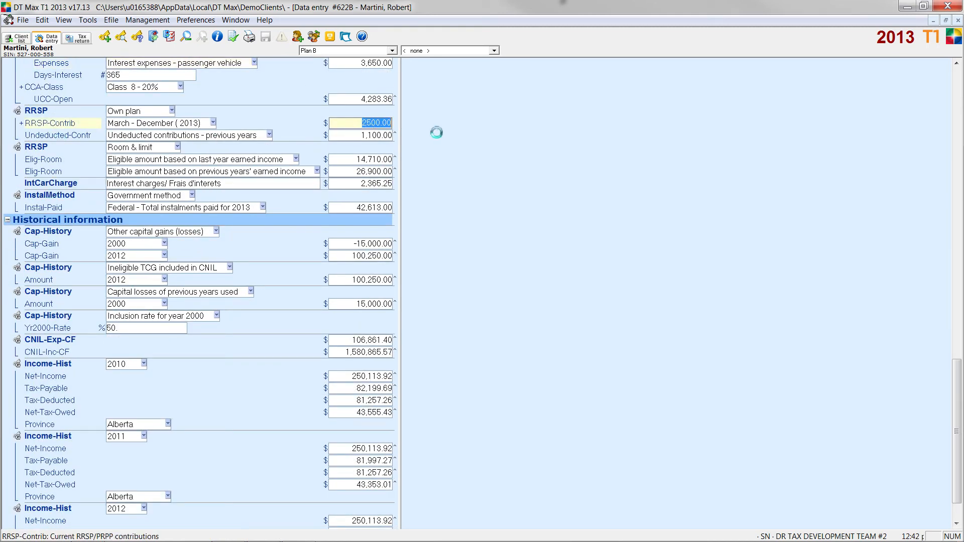
pyautogui.write('0')
# Step: Add the Plan-Title keyword to Plan B and title the plan NO RRSP
pyautogui.click(108, 38)
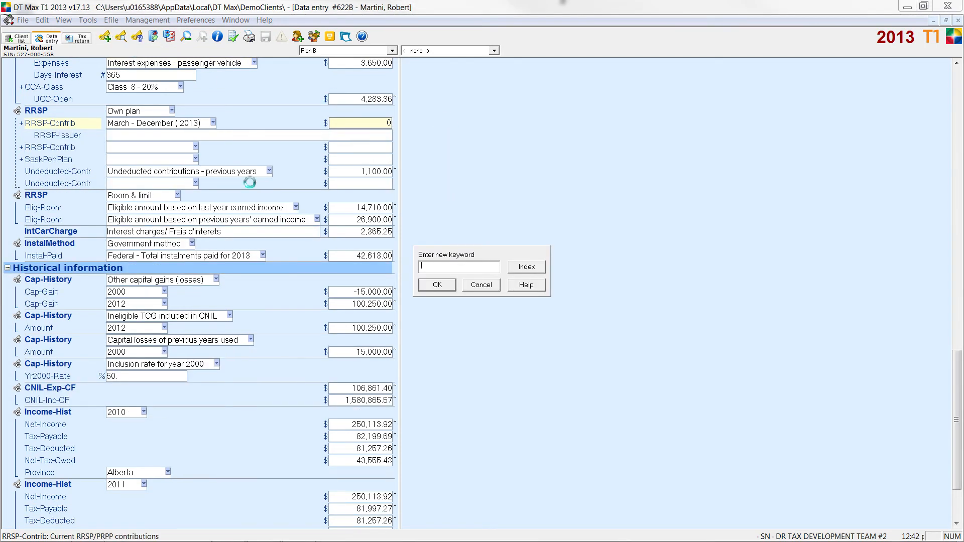
pyautogui.write('PLANTITL')
pyautogui.press('Return')
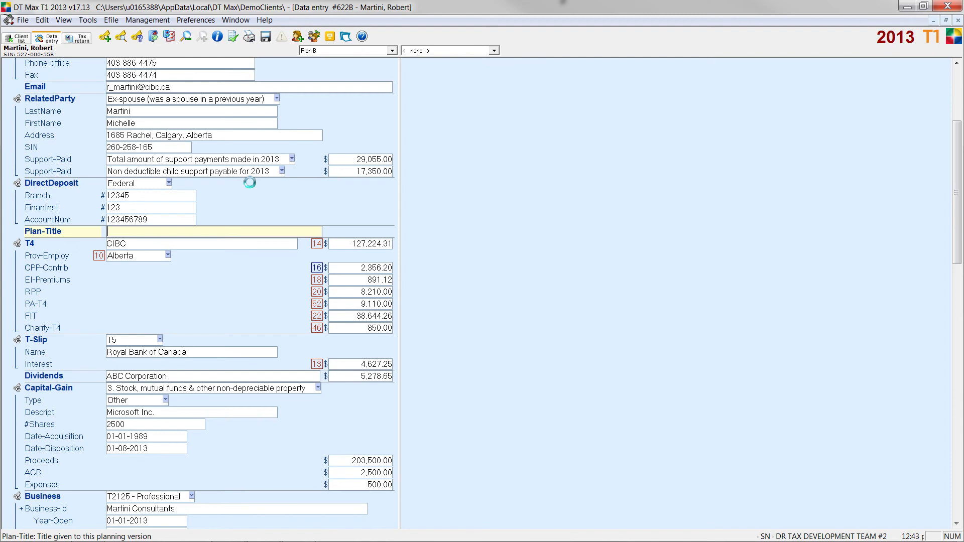
pyautogui.write('NO RRSP')
pyautogui.press('Return')
# Step: Recalculate the current client for Plan B and view the federal tax calculation on Schedule 1, page 2
pyautogui.click(88, 21)
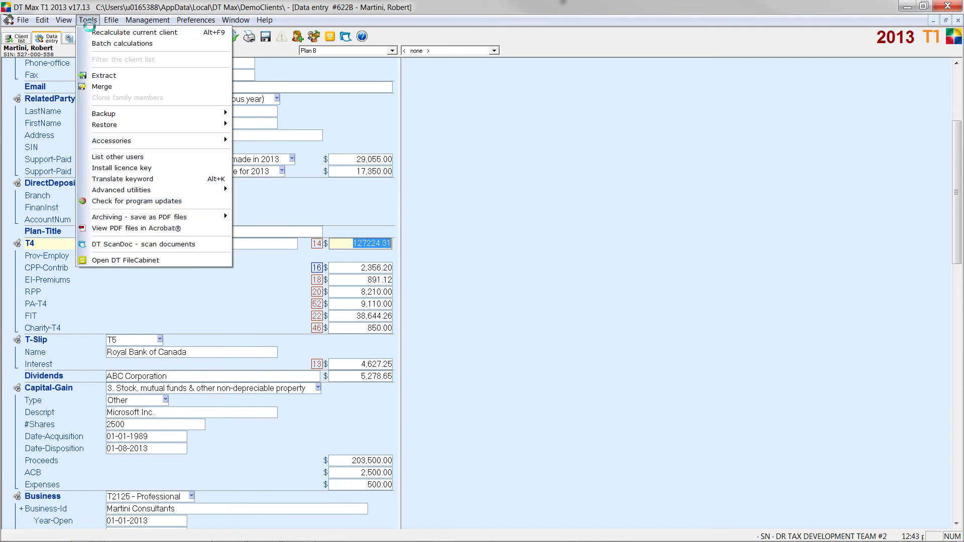
pyautogui.click(110, 32)
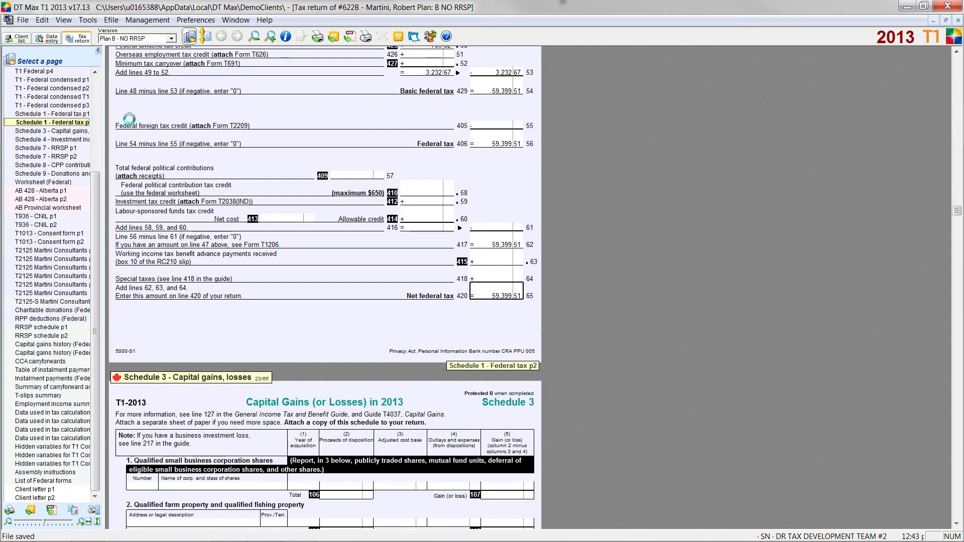
pyautogui.scroll(3, 88, 150)
pyautogui.scroll(4, 88, 151)
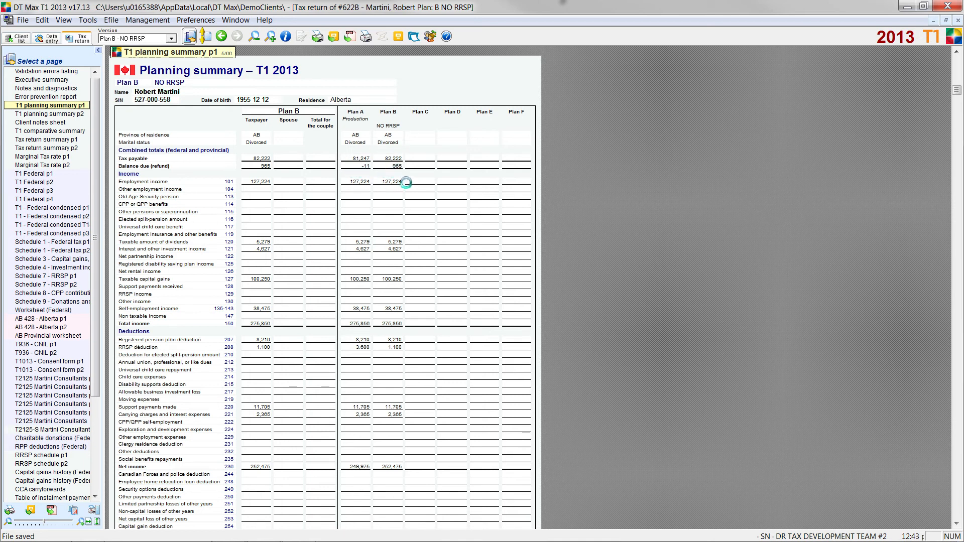
# Step: Compare Plan A and Plan B line by line on both pages of the T1 planning summary
pyautogui.scroll(-1, 401, 186)
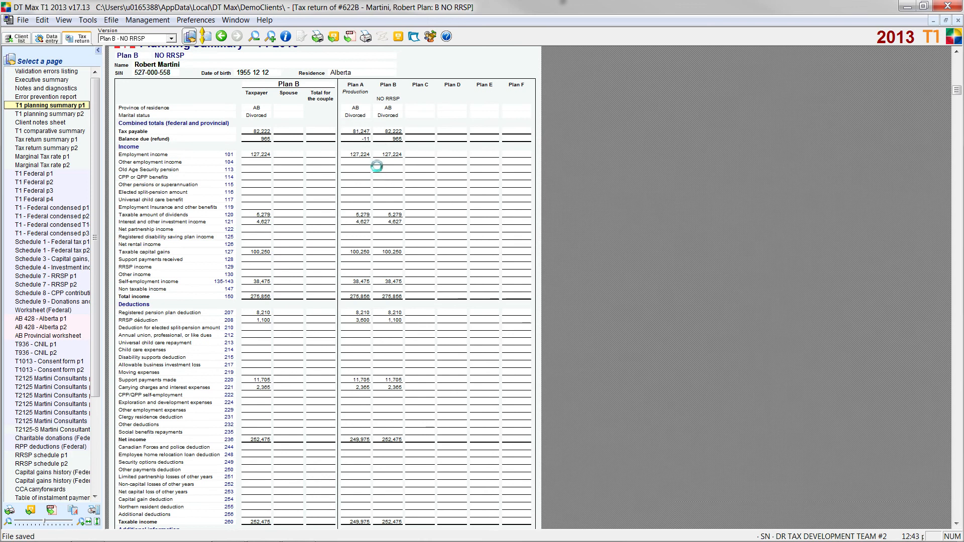
pyautogui.scroll(-4, 385, 279)
pyautogui.scroll(-12, 384, 289)
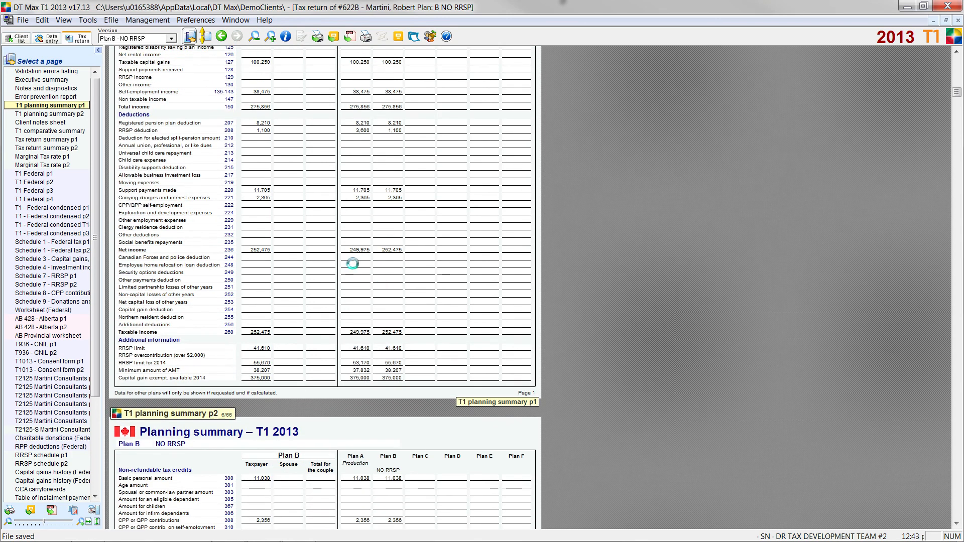
pyautogui.scroll(-10, 346, 266)
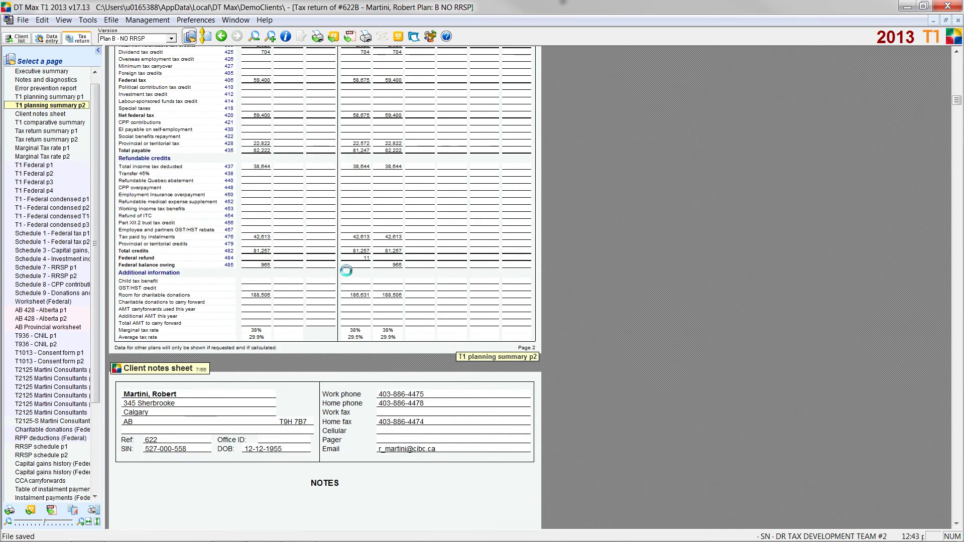
# Step: Review Plan B's tax return summary and T1 Federal pages 2 and 3, then return to T1 planning summary page 1
pyautogui.click(35, 130)
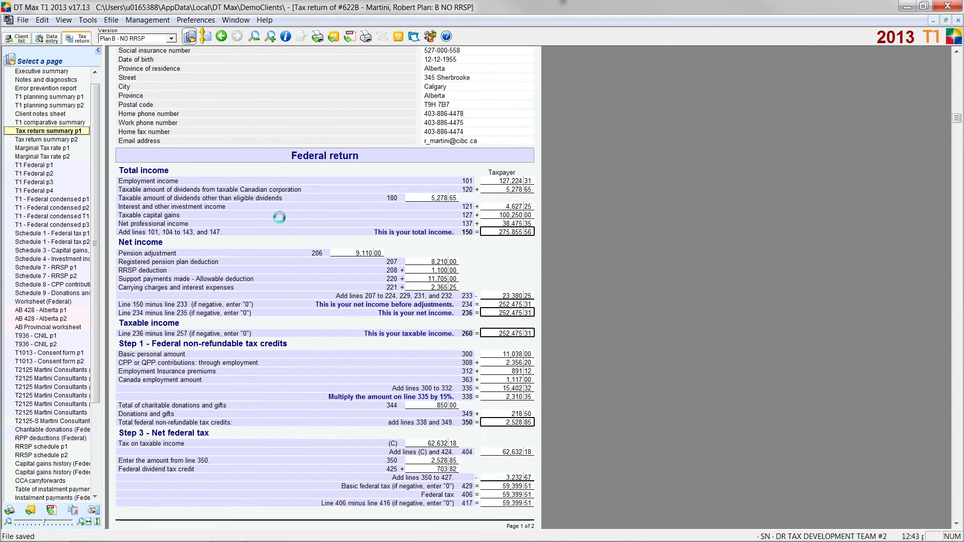
pyautogui.click(50, 173)
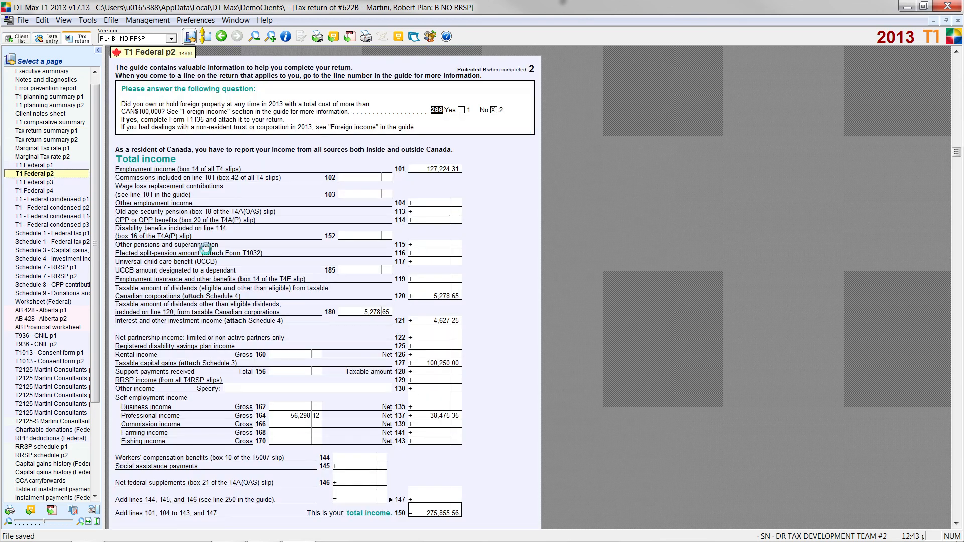
pyautogui.scroll(-10, 228, 247)
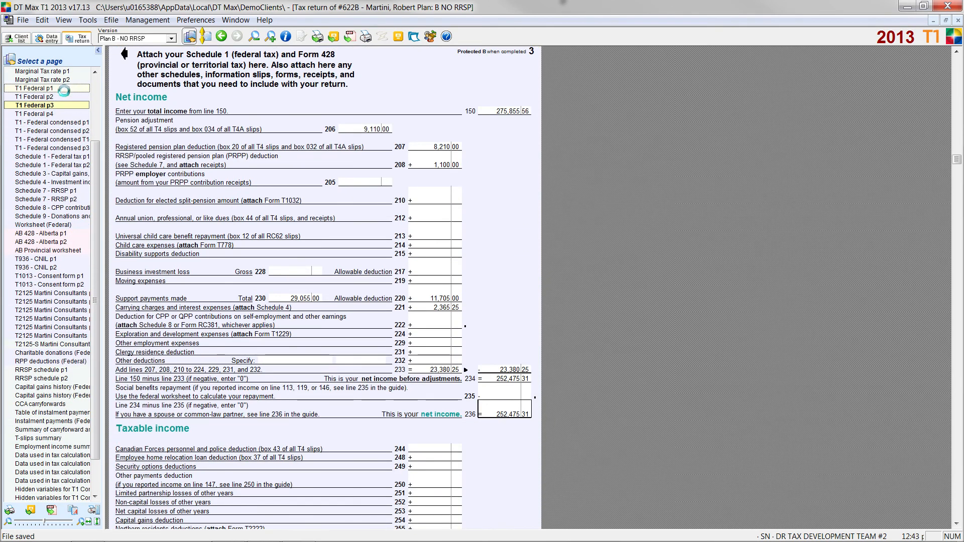
pyautogui.moveTo(95, 150); pyautogui.dragTo(92, 98)
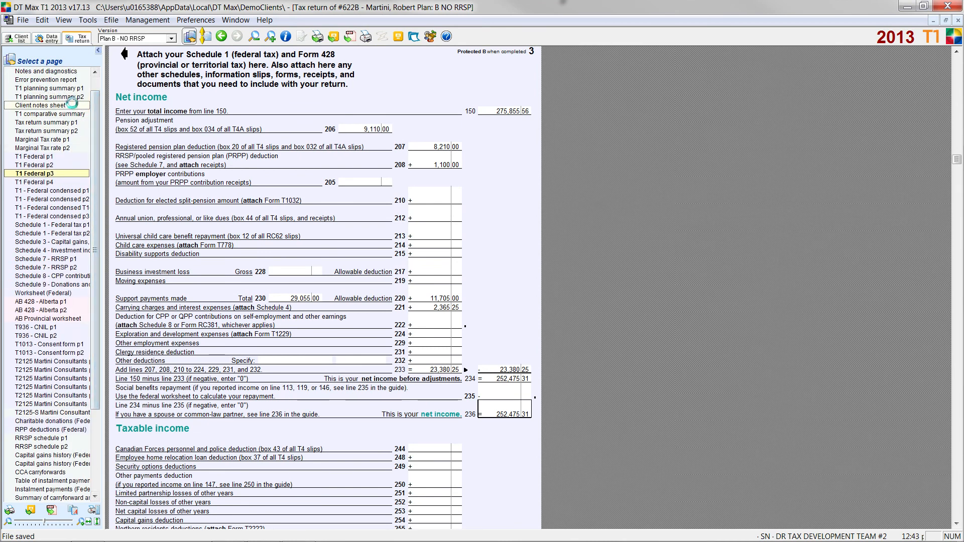
pyautogui.click(70, 89)
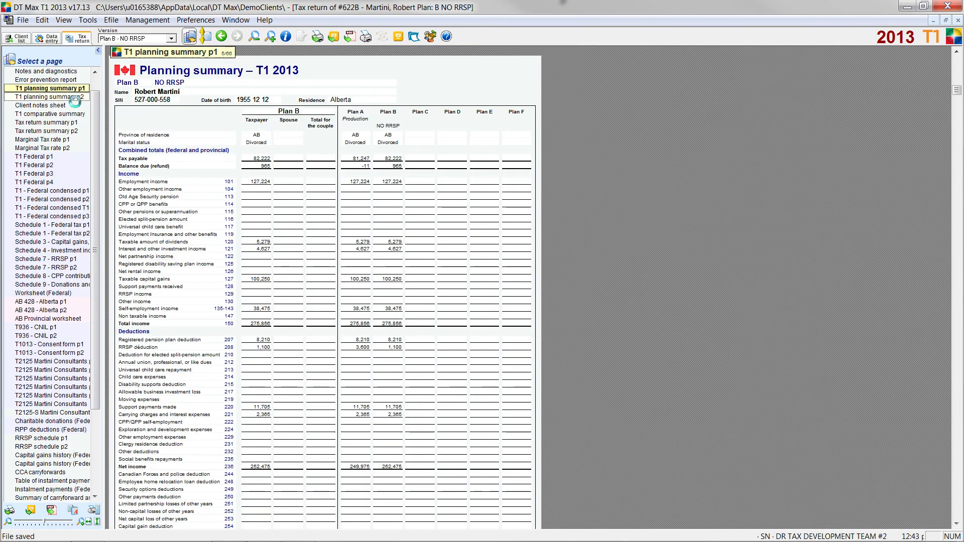